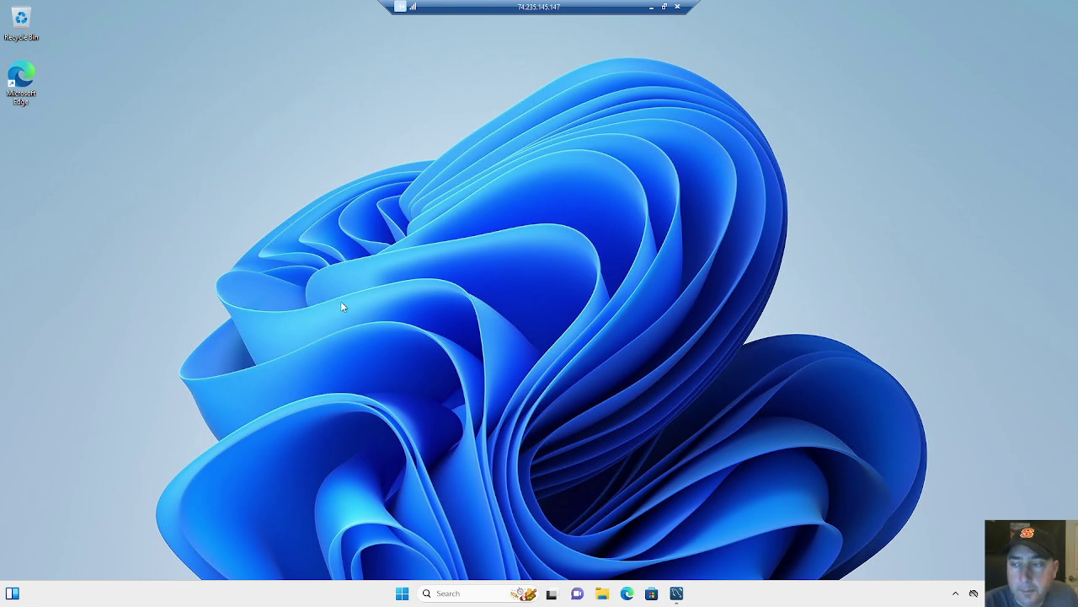
Create a desktop folder named {ED7BA470-8E54-465E-825C-99712043E01C} and move its icon left.
right_click(321, 246)
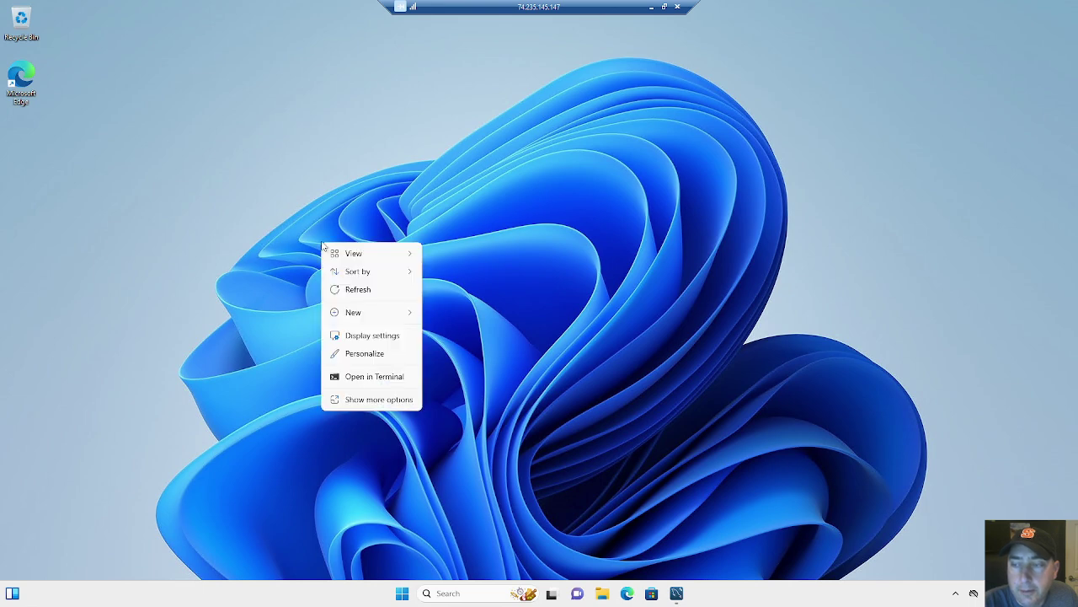
mouse_move(366, 312)
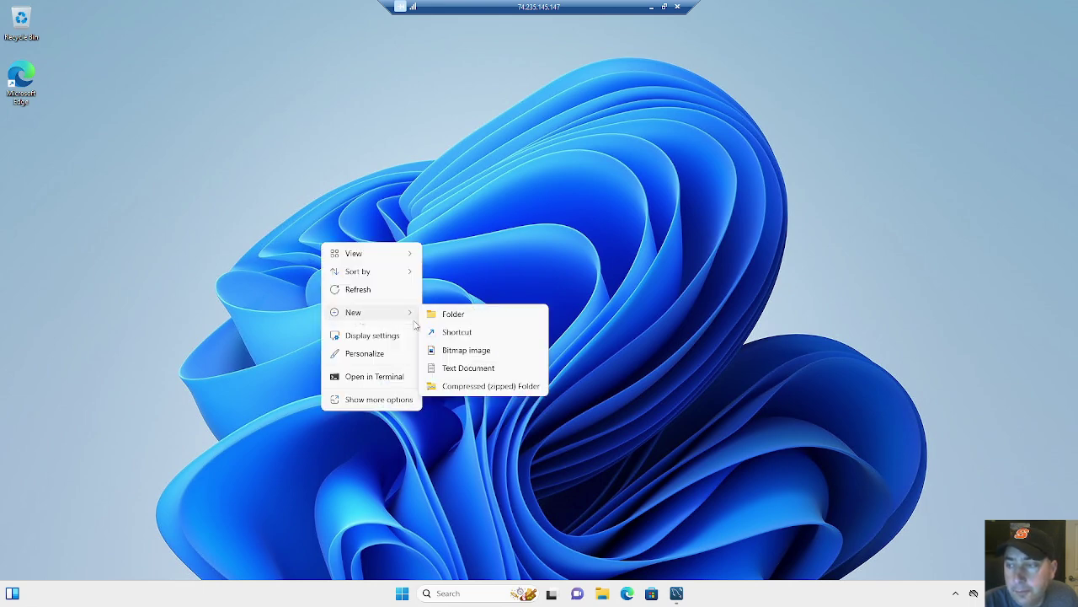
left_click(447, 313)
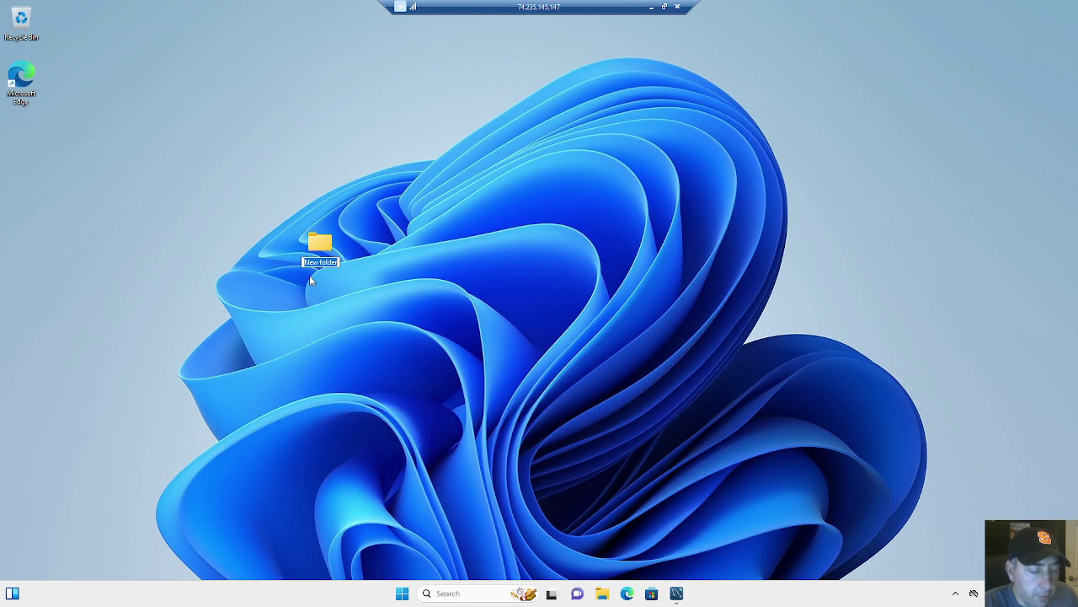
type("{ED7BA470-8E54-465E-825C-99712043E01C}")
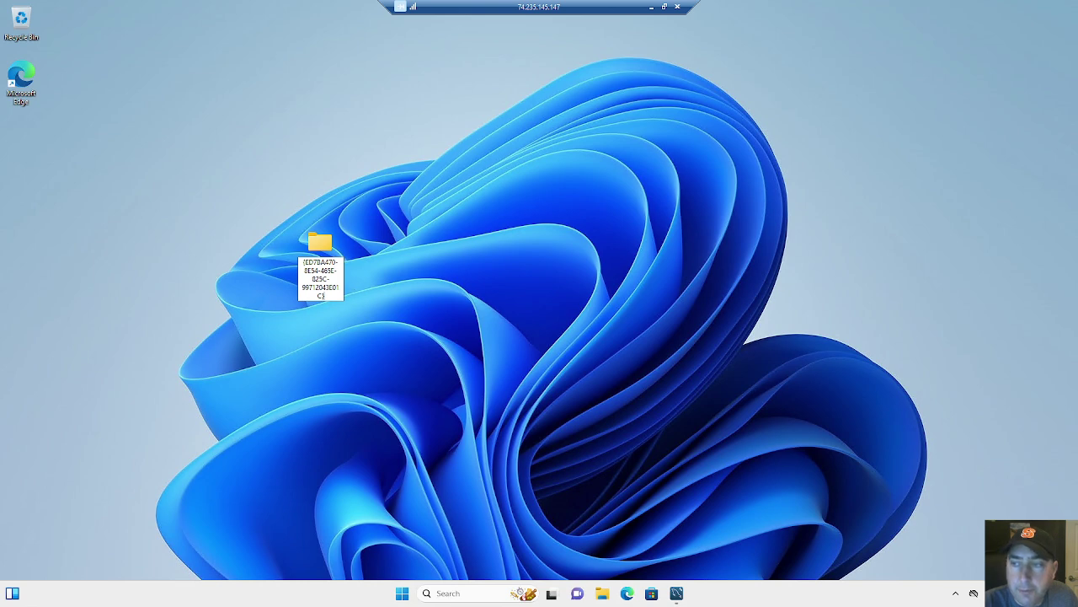
key("Return")
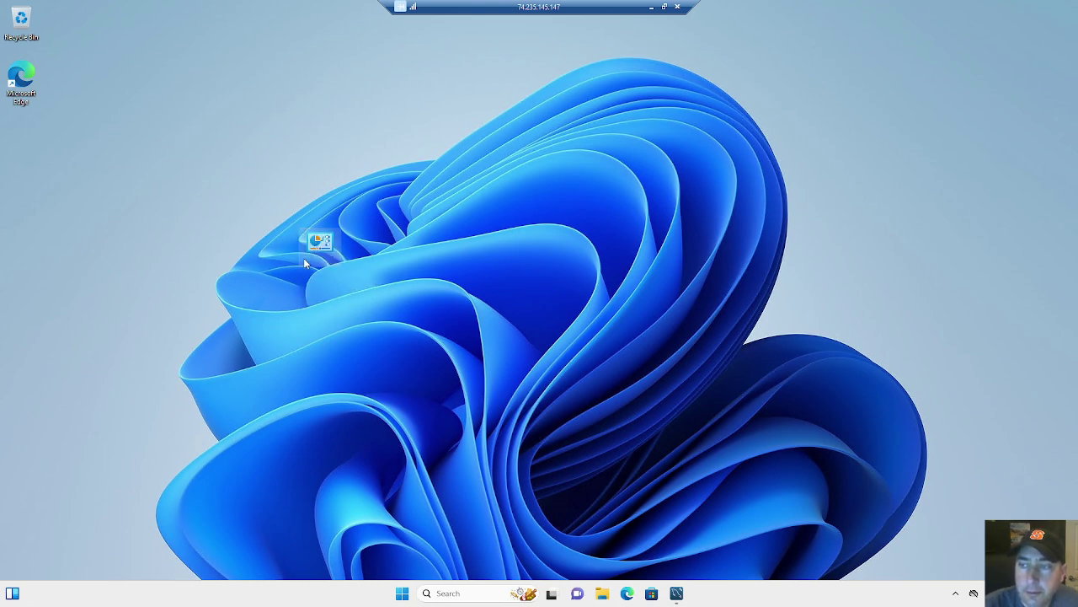
left_click_drag(313, 246, 117, 193)
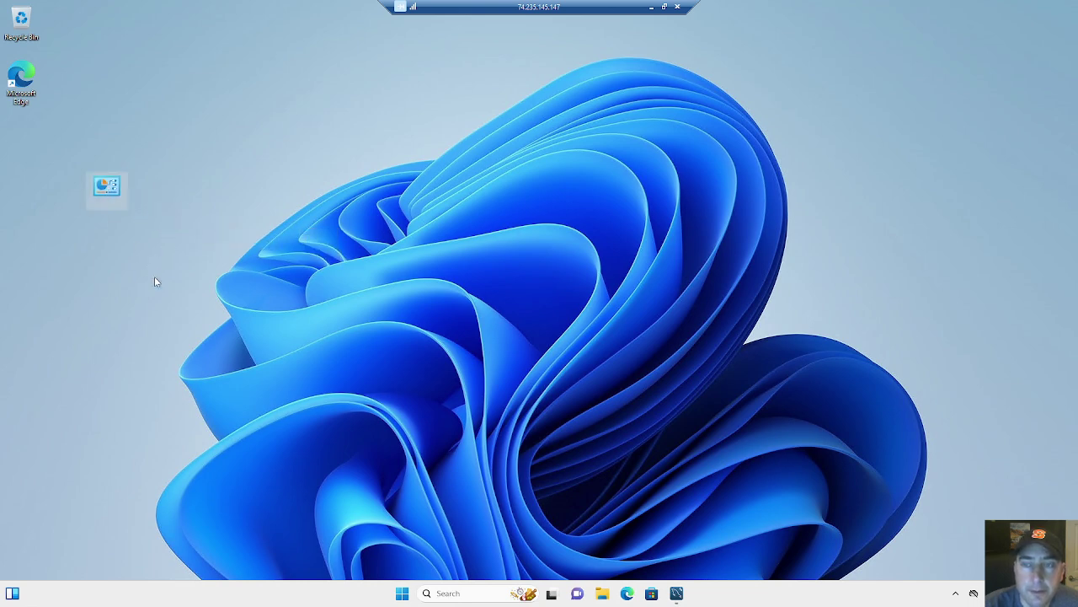
Open the God Mode icon in File Explorer and enlarge the window upward.
double_click(110, 188)
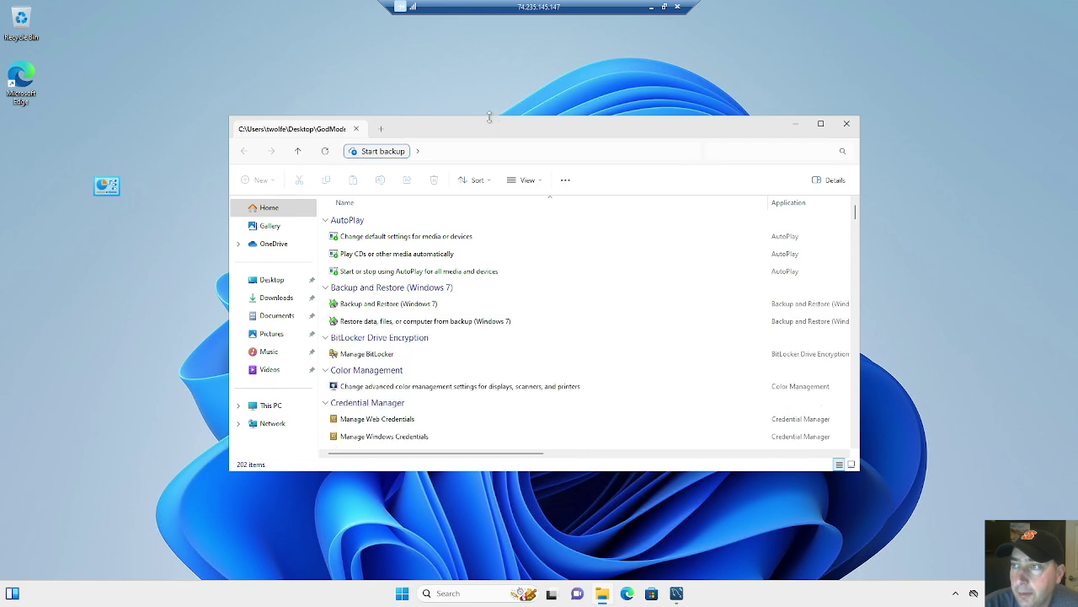
left_click_drag(489, 118, 487, 44)
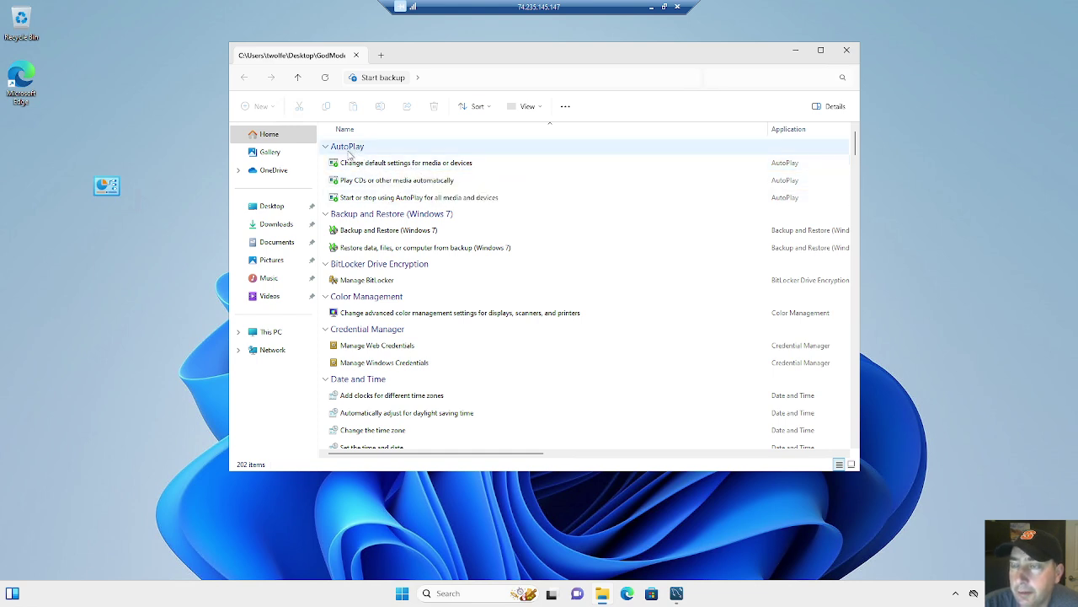
scroll(387, 344, "down", 1)
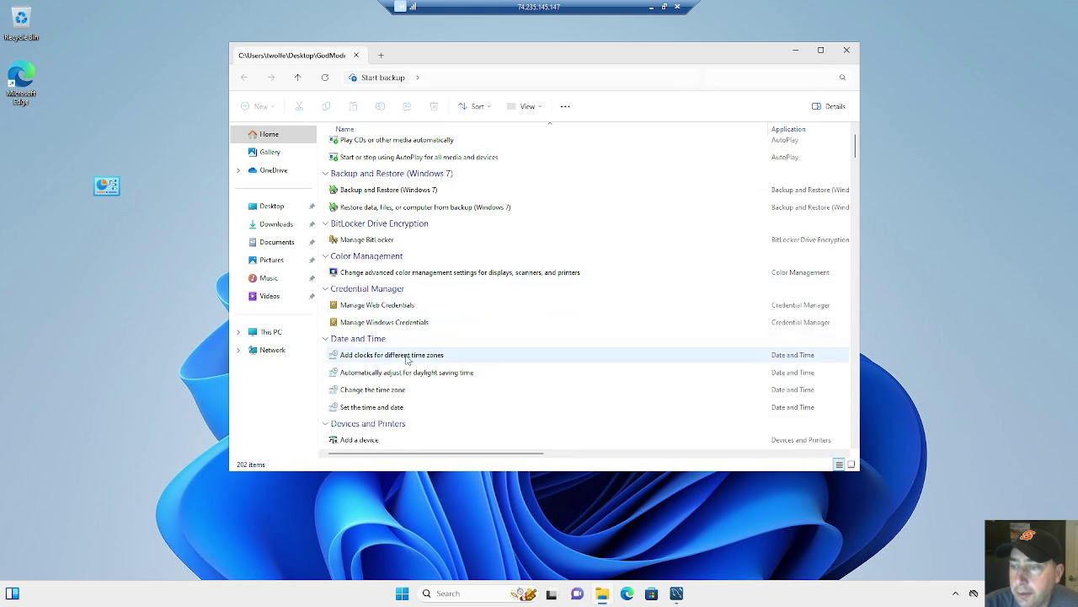
scroll(408, 358, "down", 2)
scroll(408, 362, "down", 2)
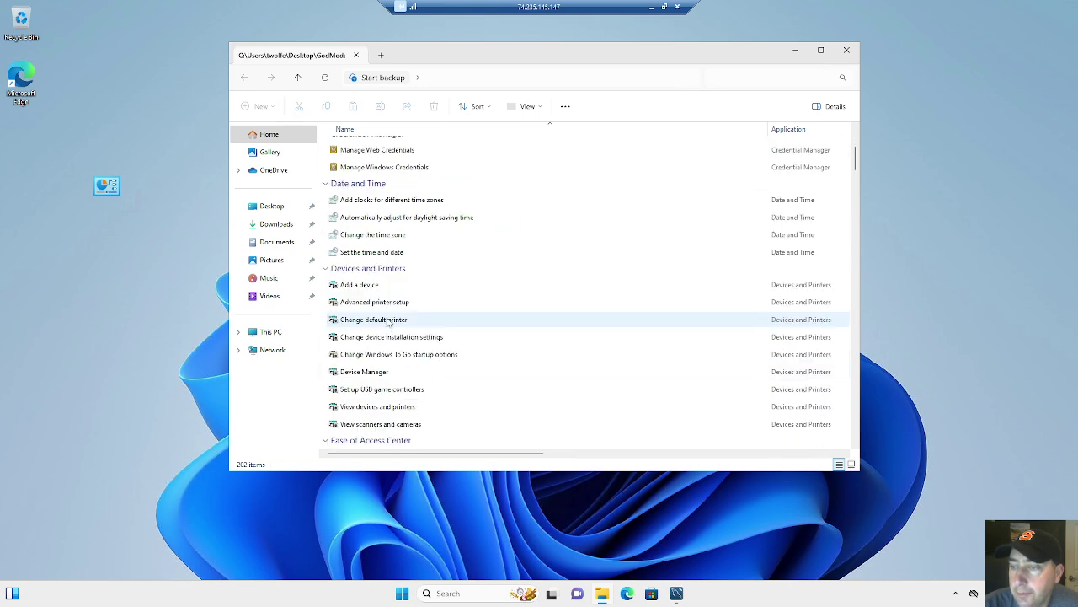
scroll(390, 322, "down", 3)
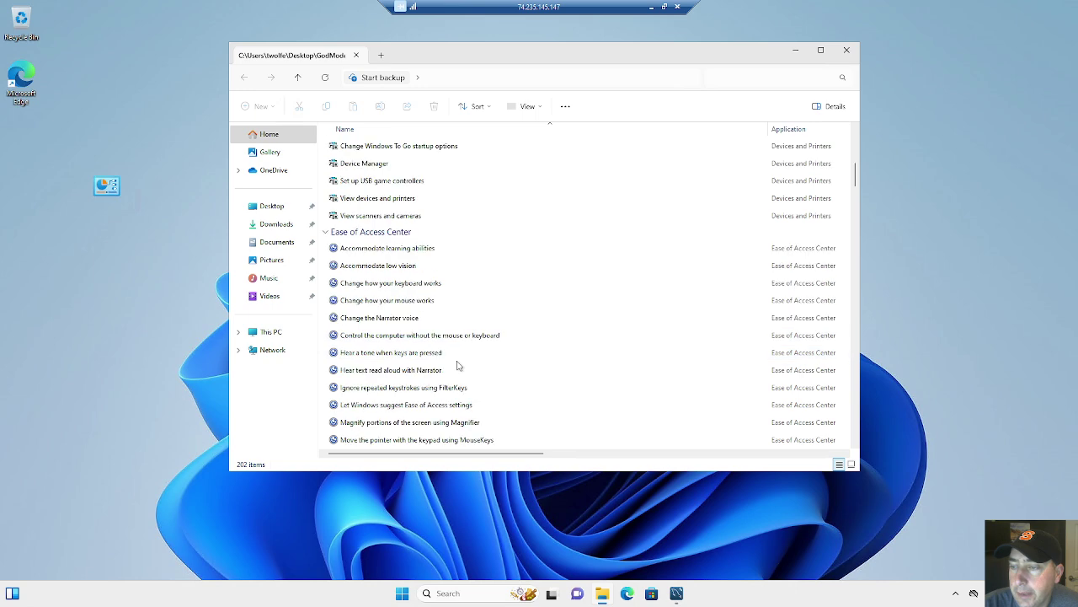
scroll(457, 364, "down", 3)
scroll(438, 371, "down", 3)
scroll(413, 384, "down", 2)
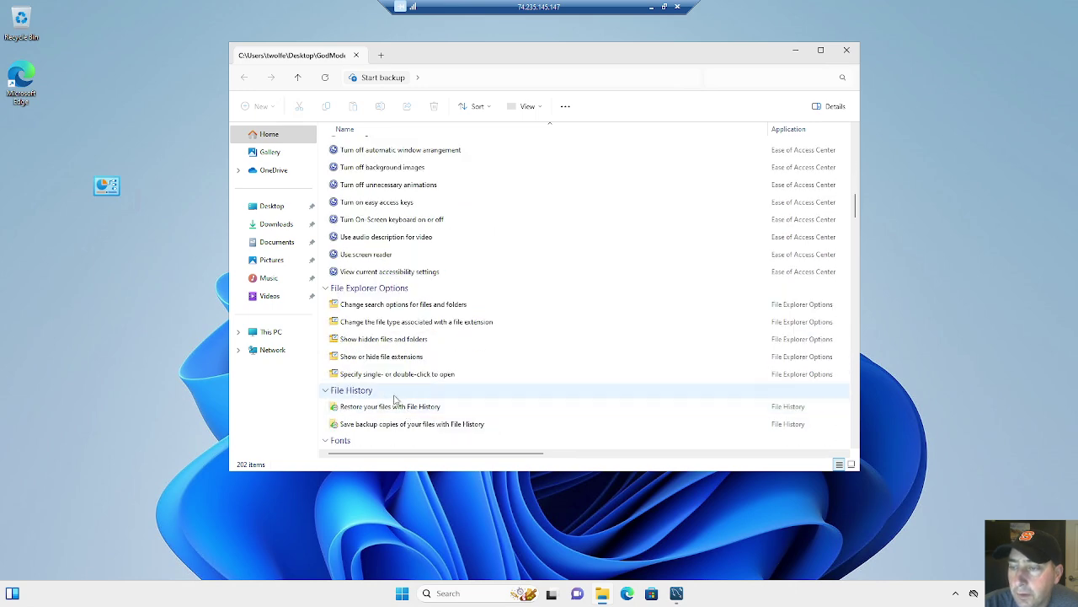
scroll(387, 396, "down", 1)
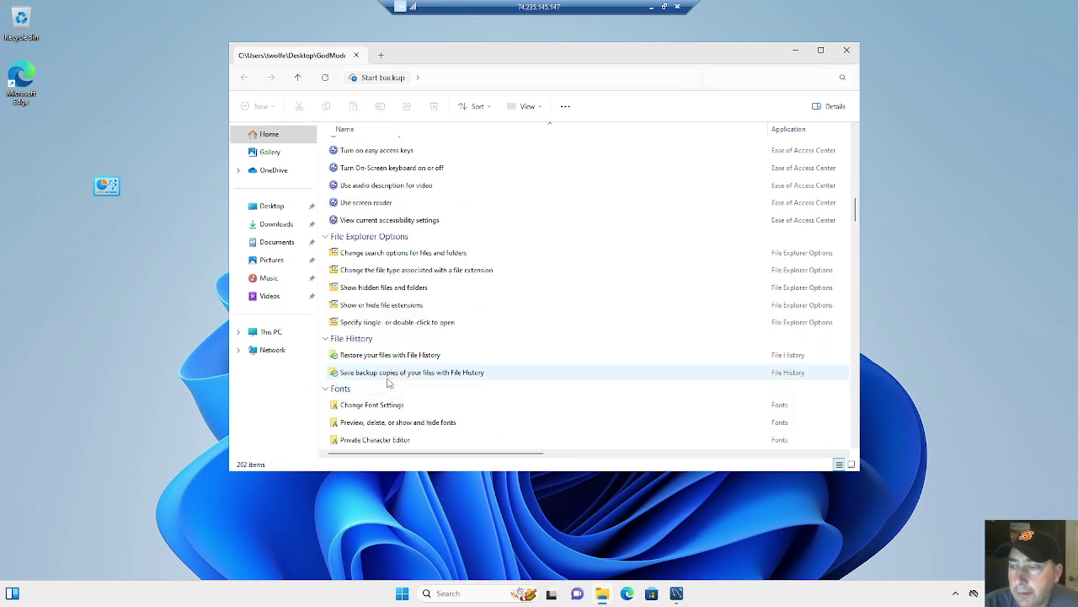
scroll(404, 379, "down", 2)
scroll(434, 369, "down", 1)
scroll(437, 370, "down", 2)
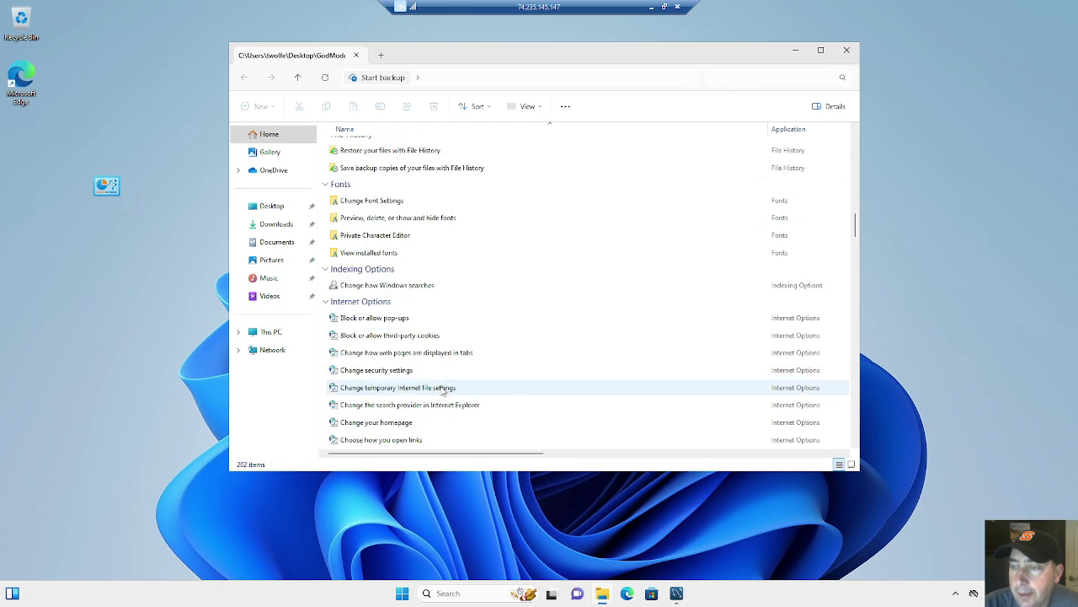
scroll(421, 371, "down", 3)
scroll(413, 369, "down", 1)
scroll(411, 367, "down", 2)
scroll(421, 363, "down", 1)
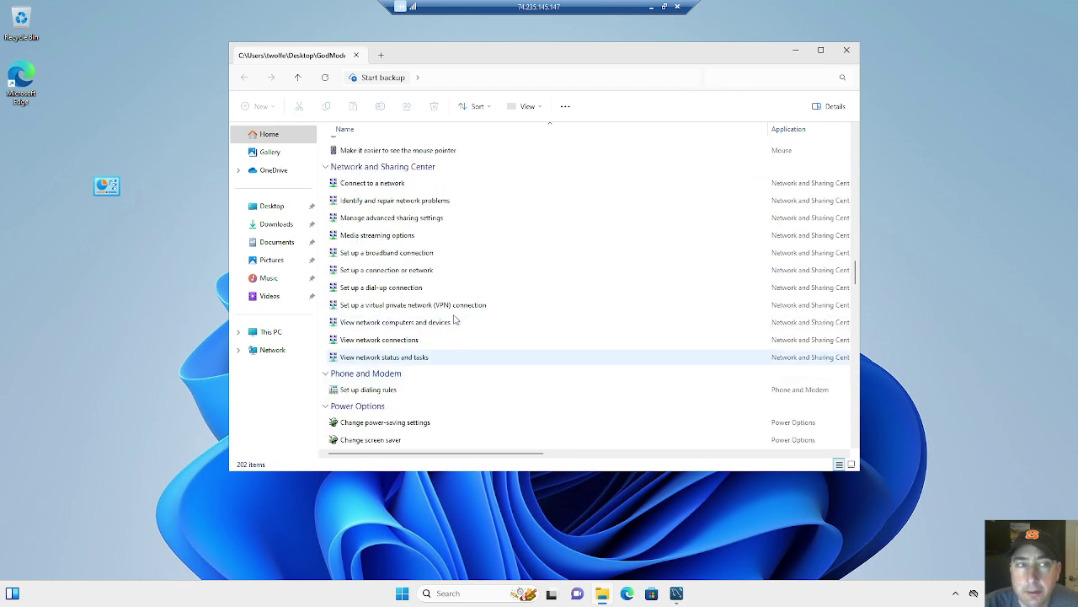